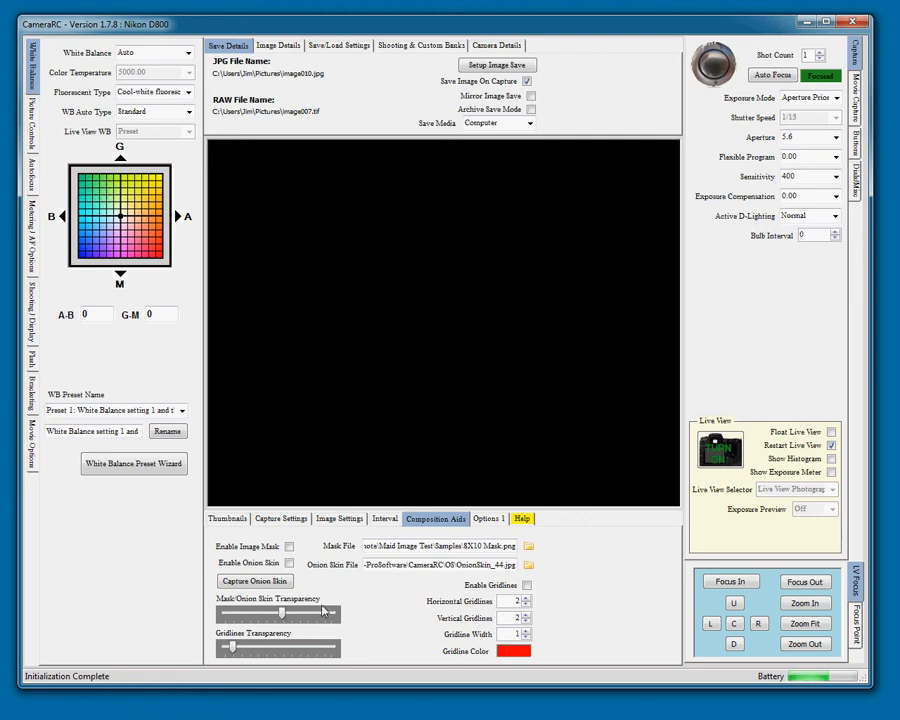
- Try the mask/onion skin transparency at its low end and return it to about halfway
left_click(249, 614)
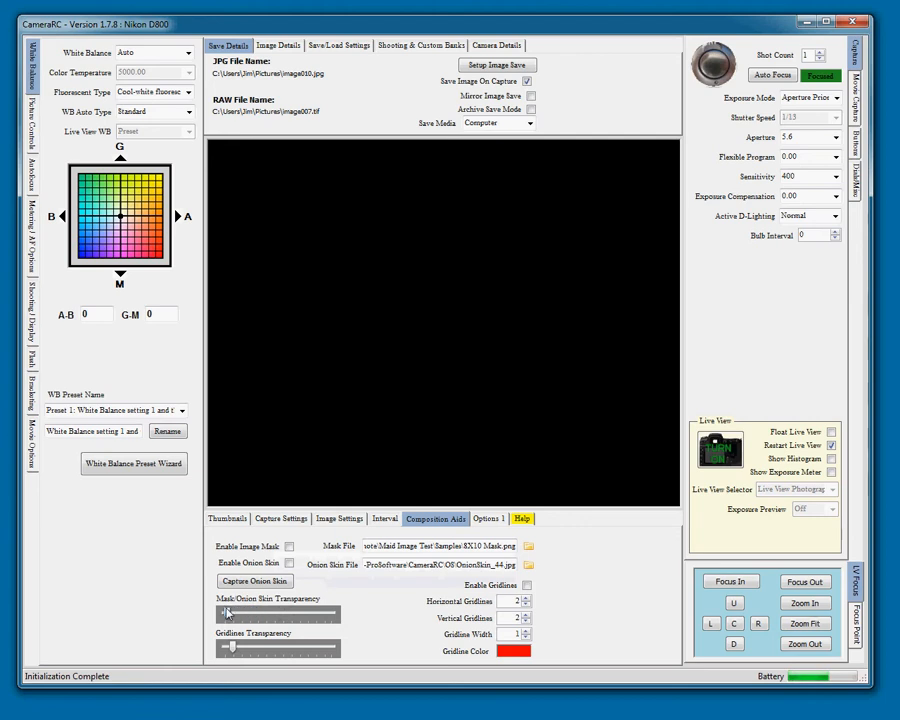
left_click_drag(229, 614, 278, 614)
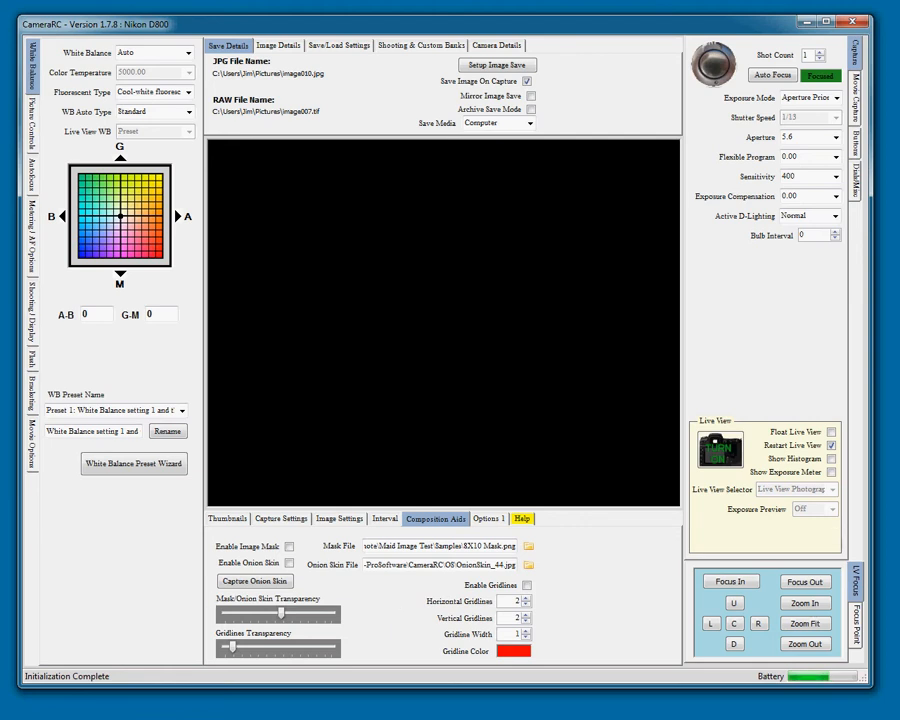
- View the portrait_8X10.png sample mask in ACDSee Quick View, and load 8X10 Mask.png as the mask file back in CameraRC
key("alt+Tab")
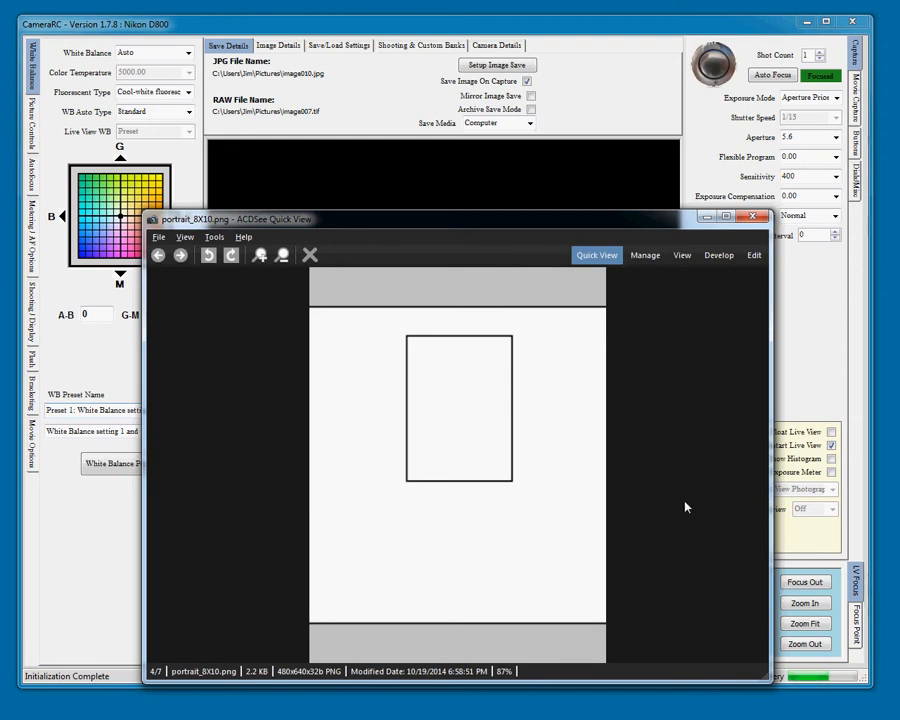
left_click(707, 217)
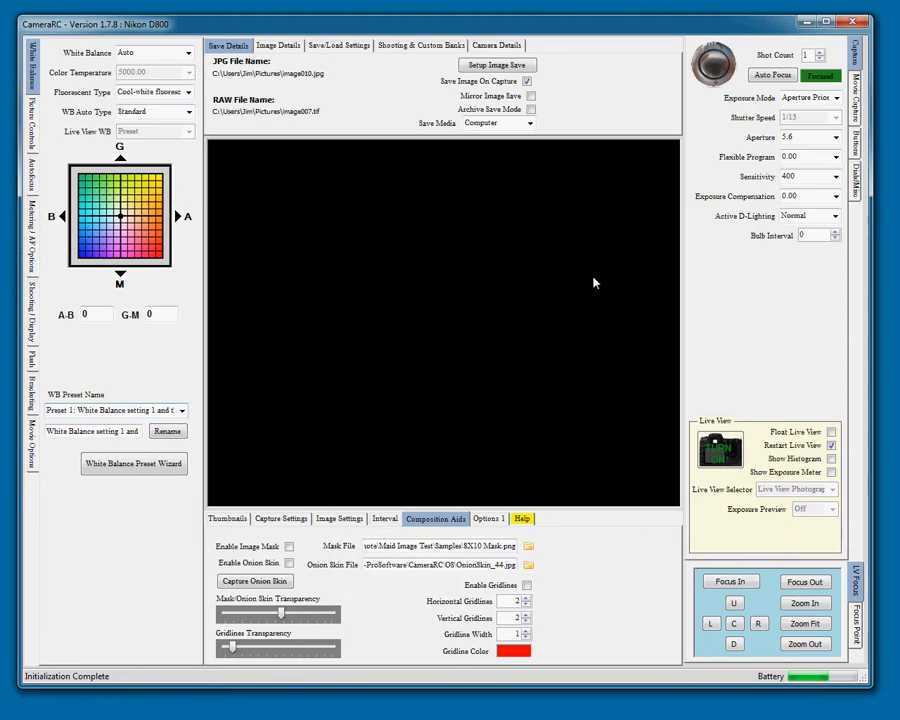
left_click(528, 553)
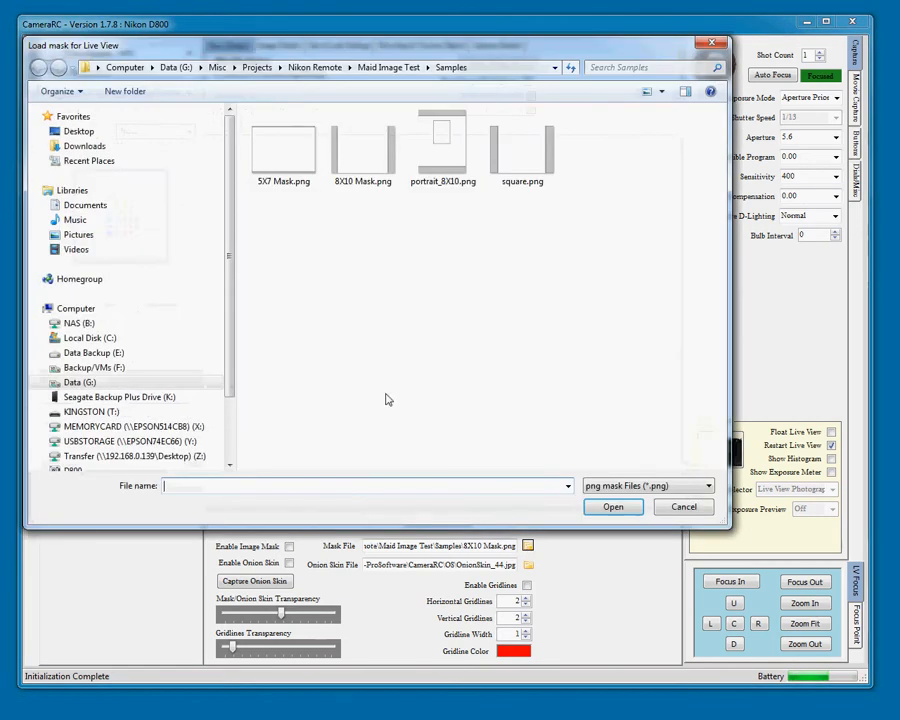
left_click(367, 158)
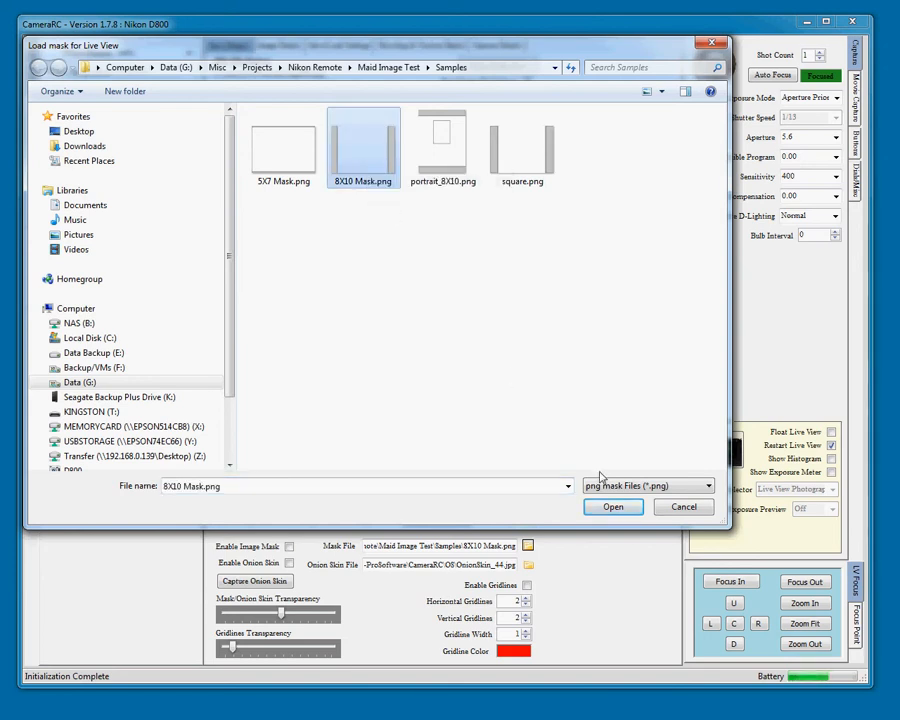
left_click(611, 507)
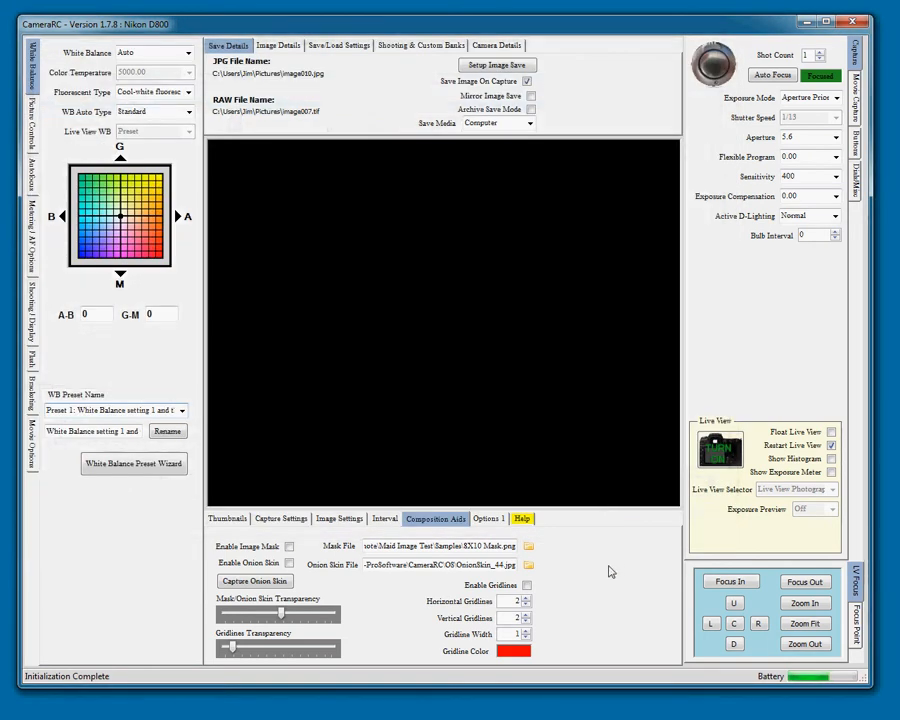
- Start live view with the image mask overlaid, varying the mask transparency from its minimum back to about halfway
left_click(728, 456)
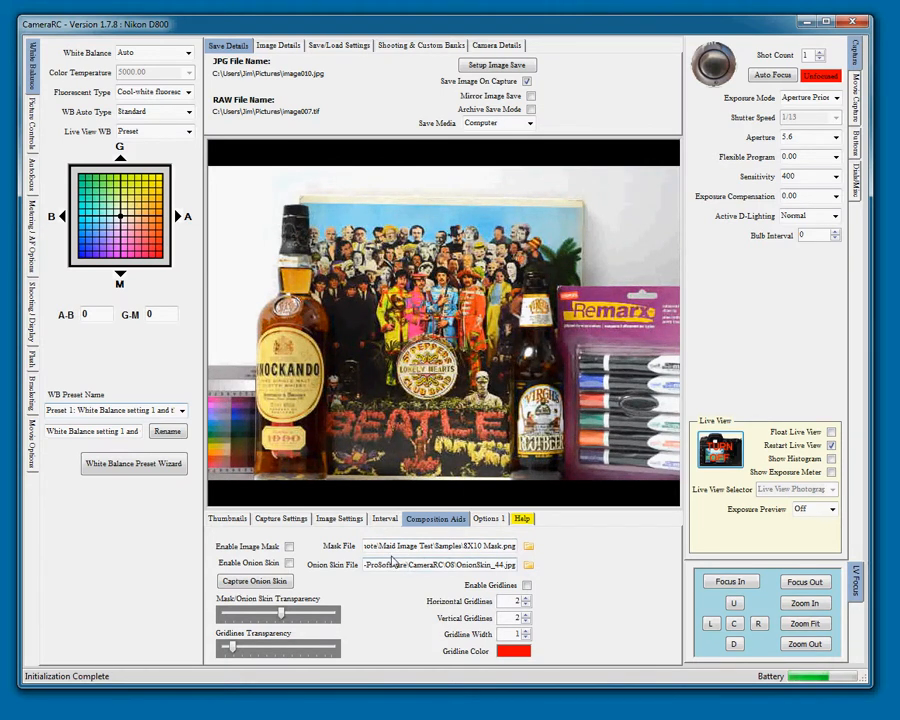
left_click(288, 548)
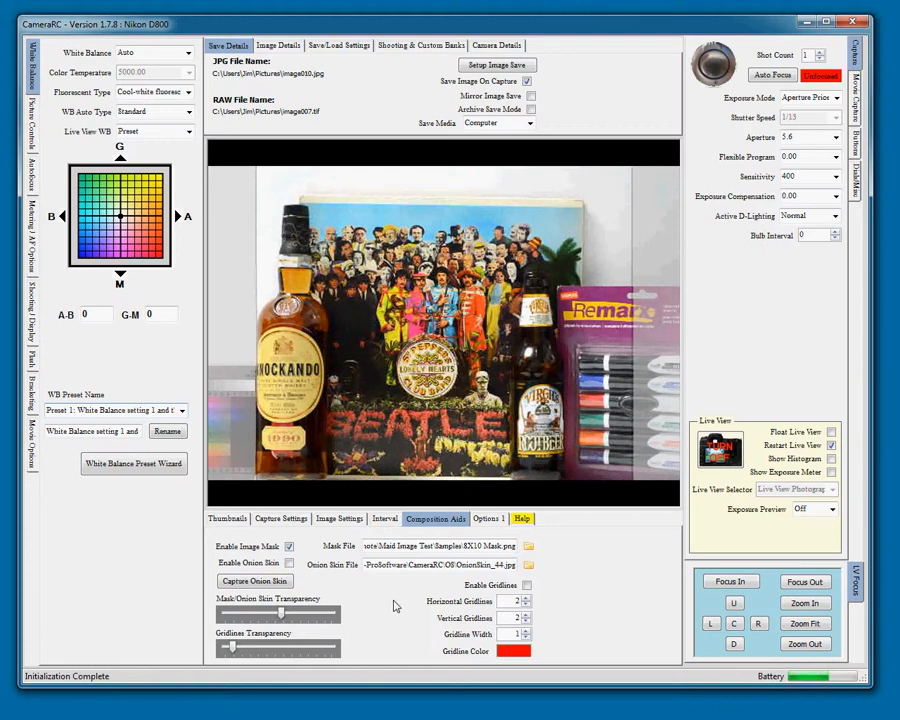
left_click_drag(281, 617, 219, 614)
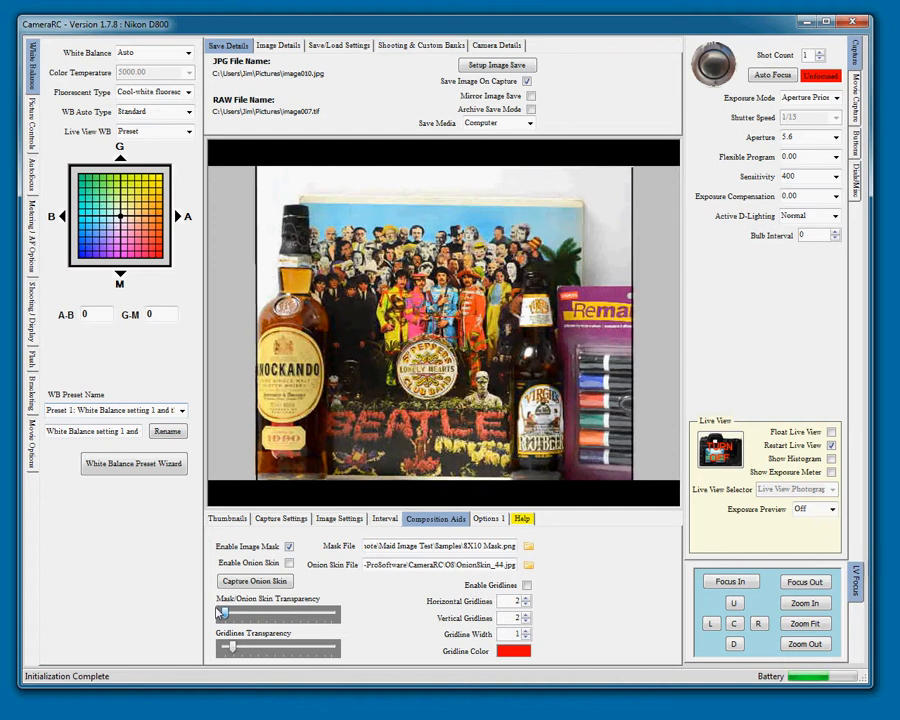
left_click_drag(222, 613, 276, 613)
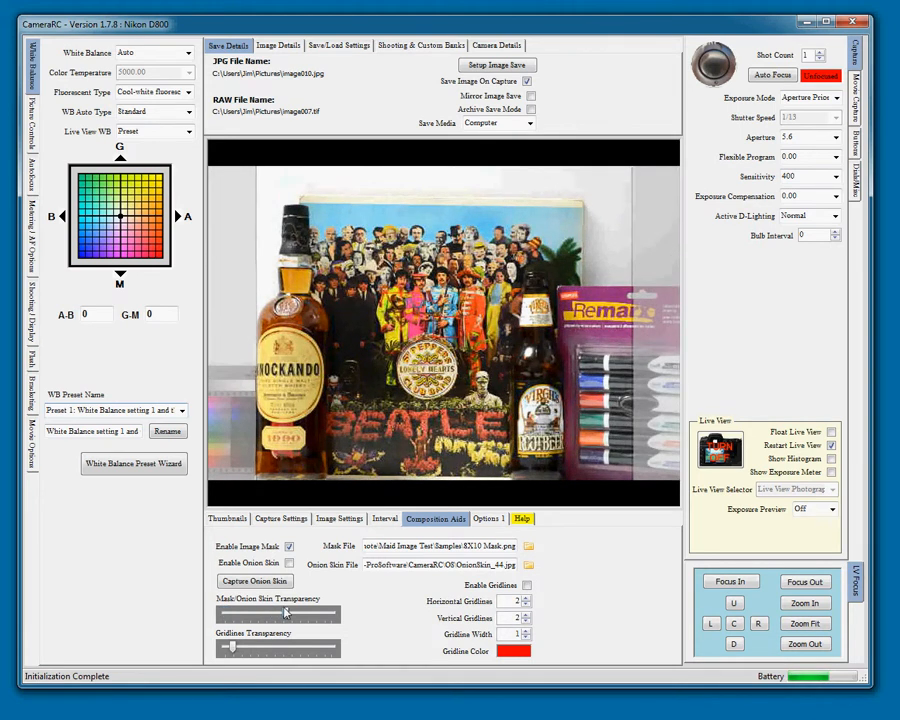
- Autofocus the camera with the image mask disabled and capture a new onion skin image from the scene
left_click(289, 547)
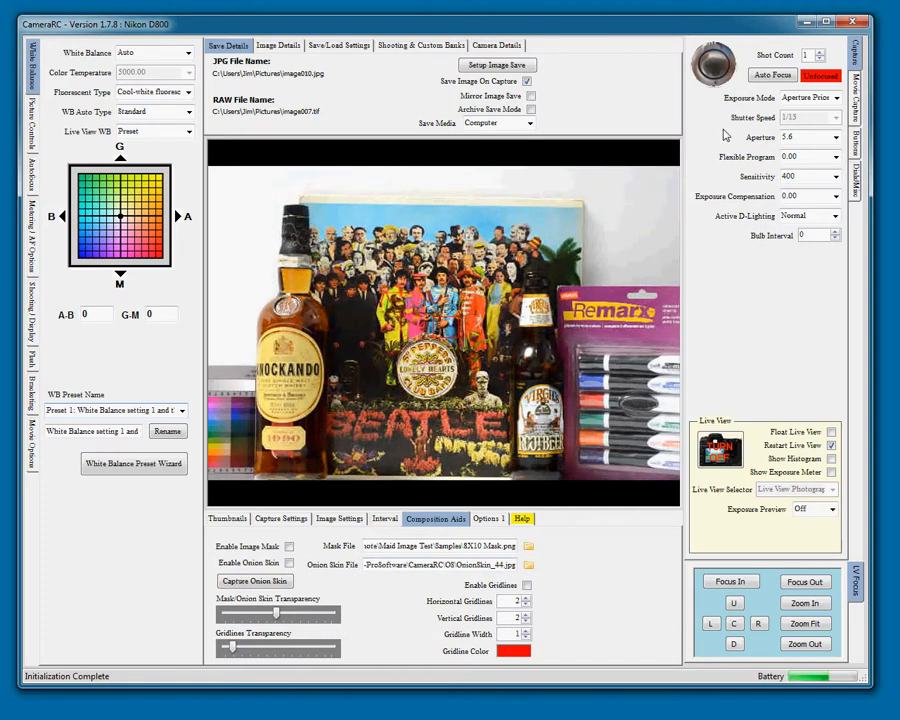
left_click(766, 79)
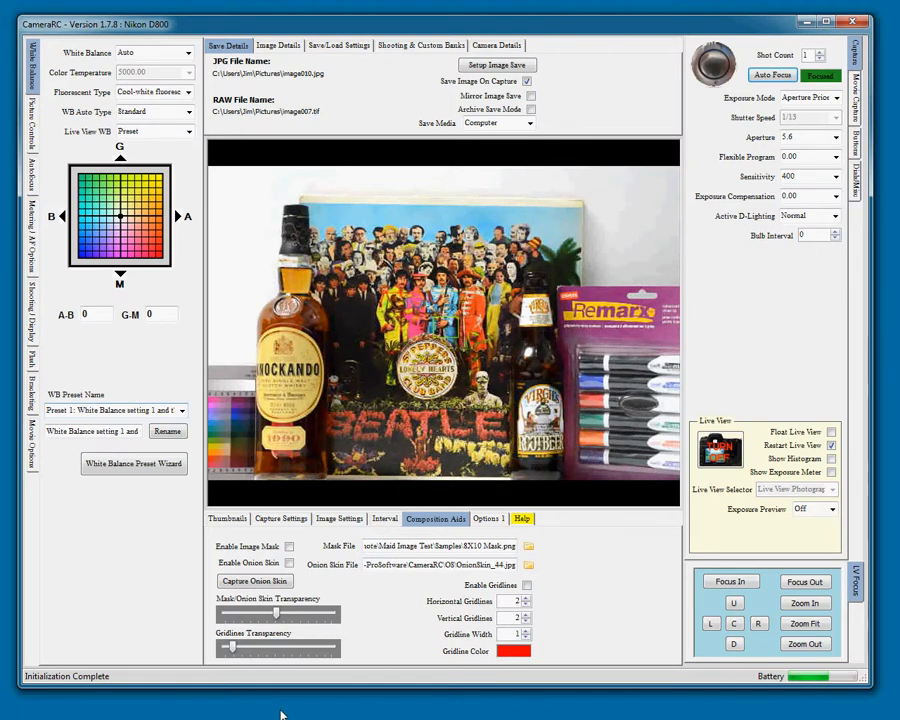
left_click(257, 582)
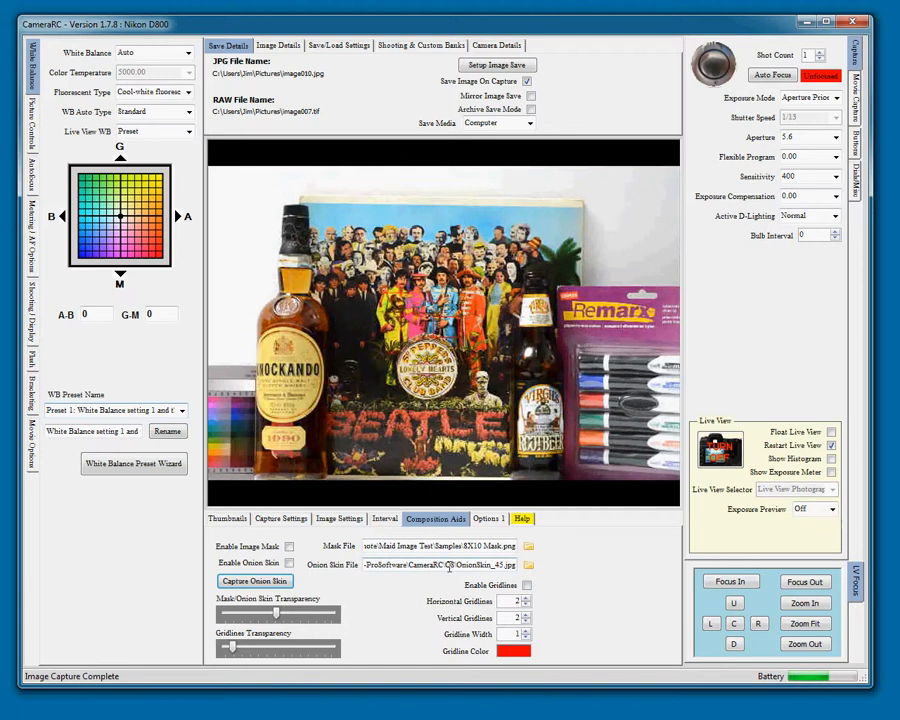
- Overlay the captured onion skin and the image mask together on the live view, with their shared transparency at about halfway
mouse_move(388, 566)
mouse_move(289, 566)
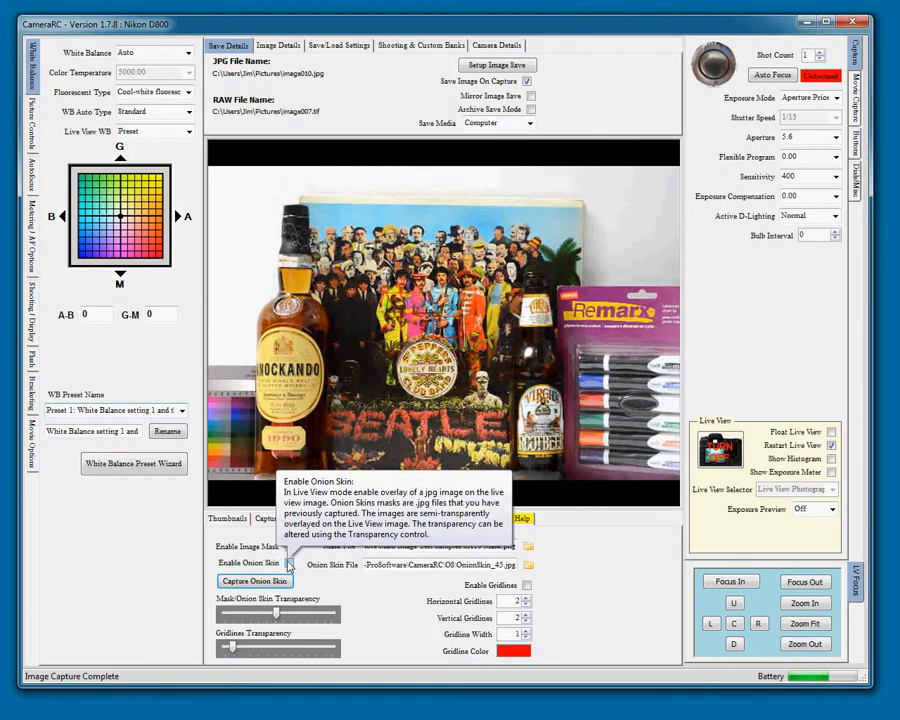
left_click(289, 564)
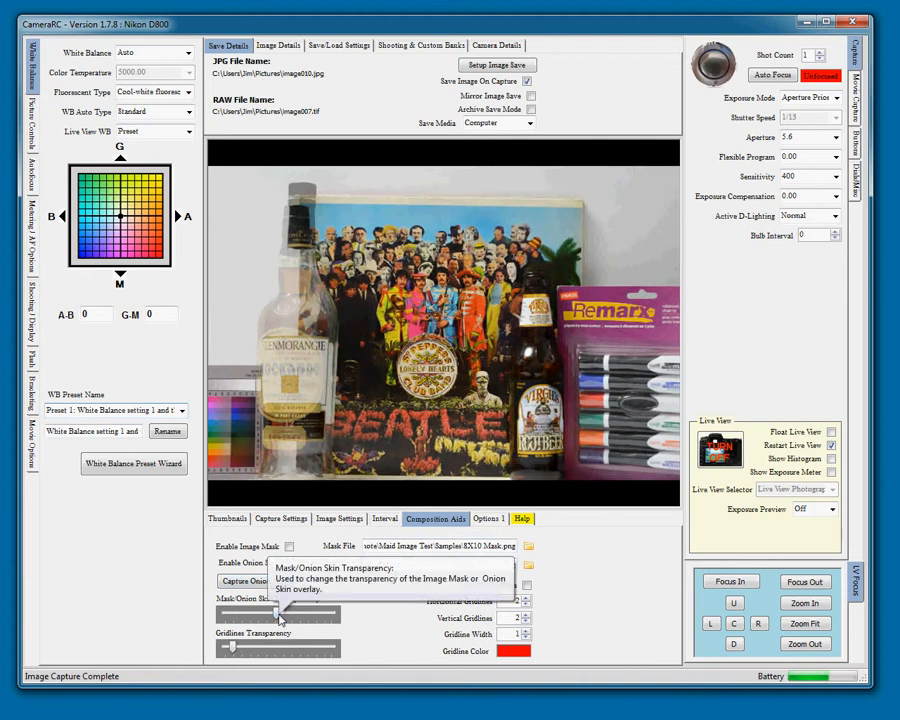
mouse_move(279, 614)
left_mouse_down()
mouse_move(337, 616)
mouse_move(248, 610)
mouse_move(275, 614)
left_mouse_up()
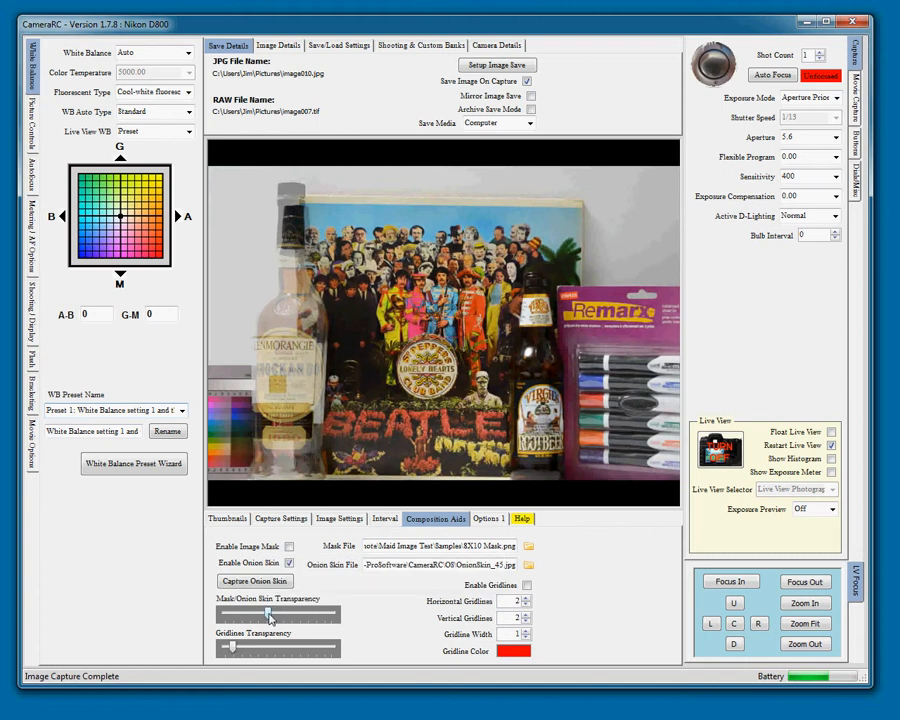
mouse_move(269, 617)
left_mouse_down()
mouse_move(292, 615)
mouse_move(270, 617)
left_mouse_up()
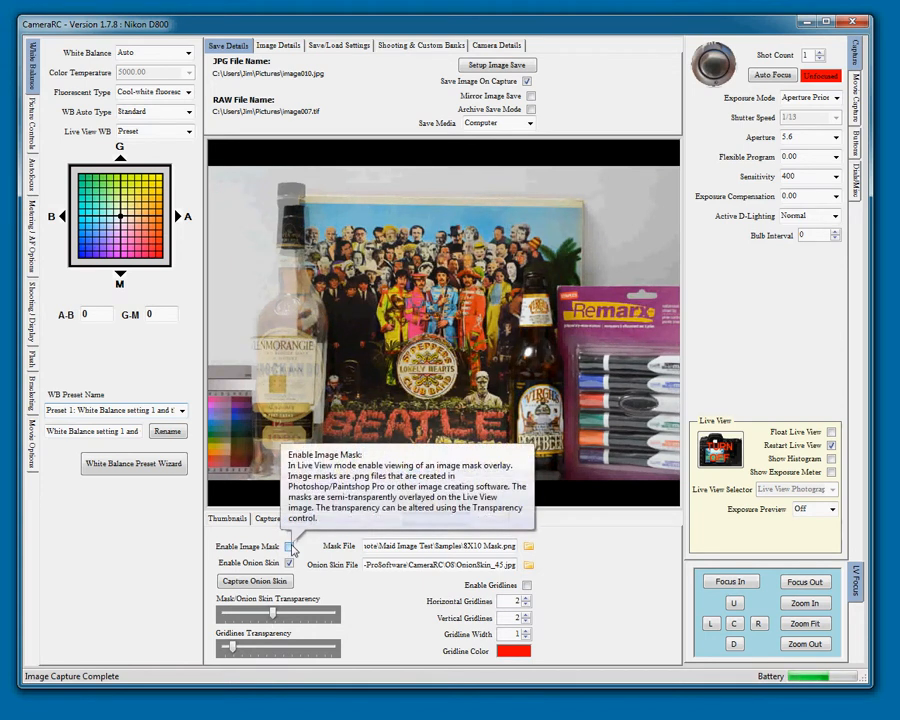
left_click(290, 548)
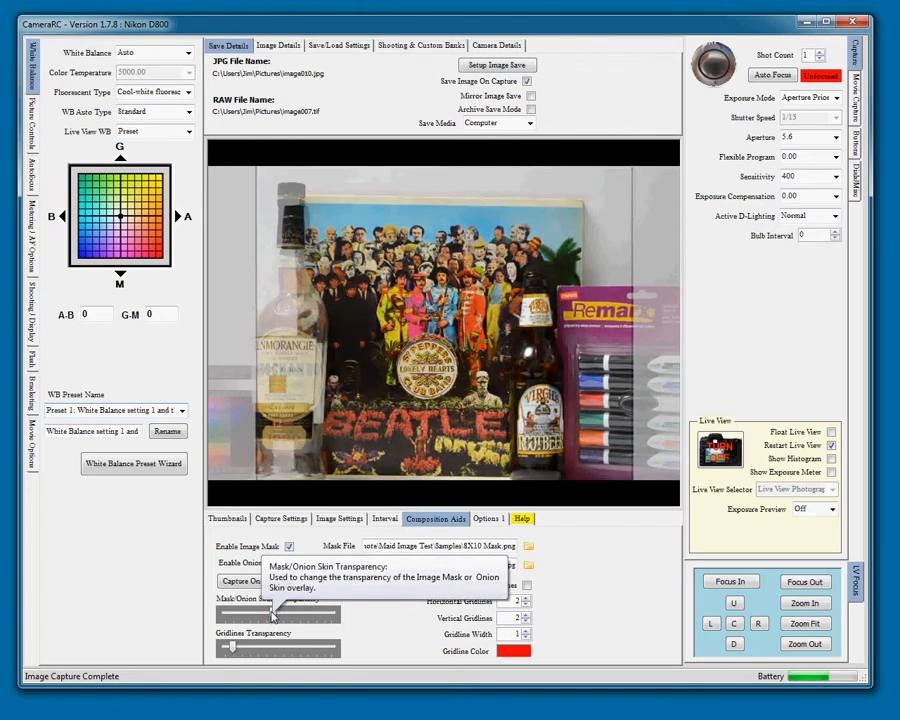
mouse_move(272, 614)
left_mouse_down()
mouse_move(288, 614)
mouse_move(239, 612)
mouse_move(348, 621)
mouse_move(279, 615)
left_mouse_up()
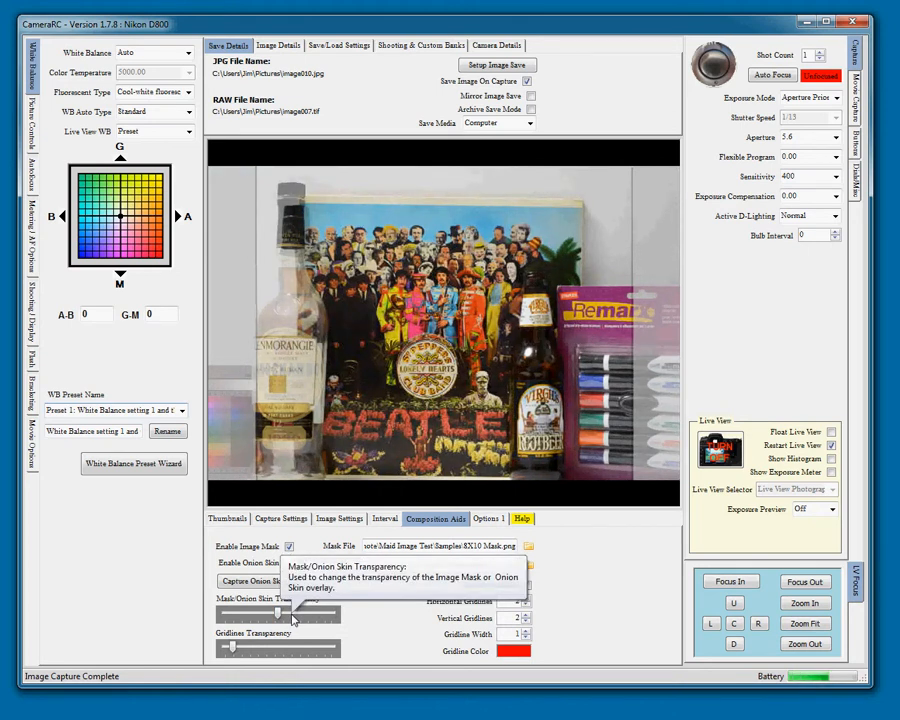
- Disable the image mask and onion skin, and enable gridlines with 6 horizontal and 10 vertical lines
left_click(289, 547)
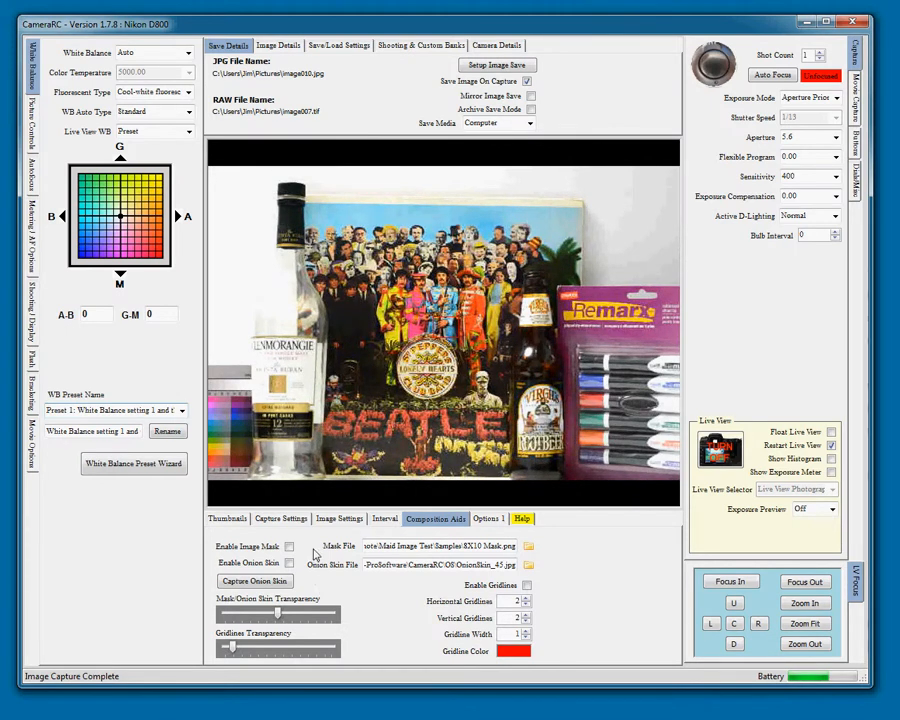
left_click(527, 585)
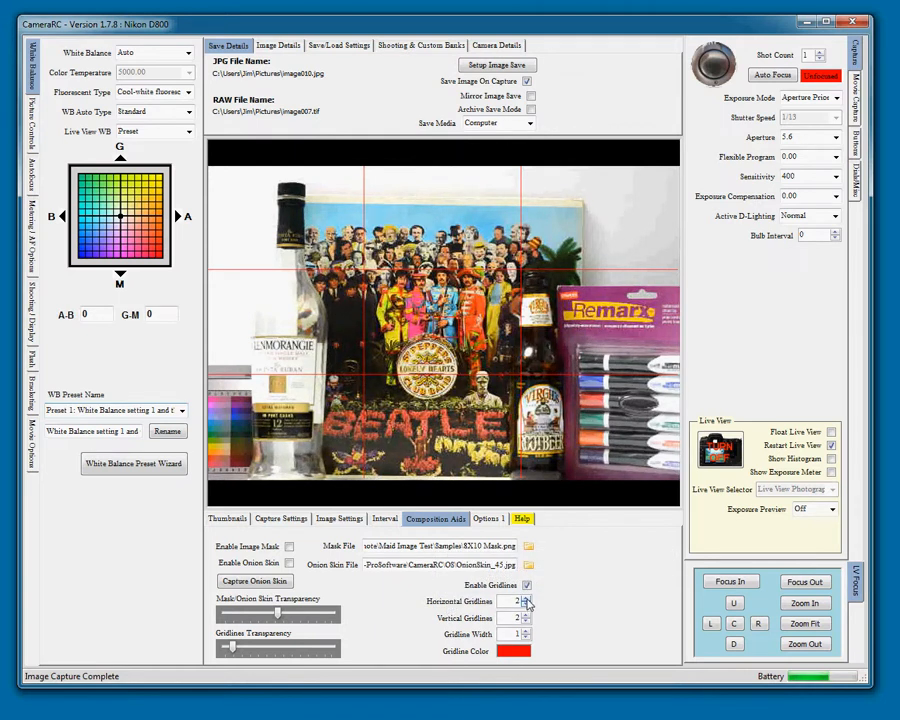
left_click(526, 598)
left_click(526, 598)
left_click(526, 598)
left_click(526, 598)
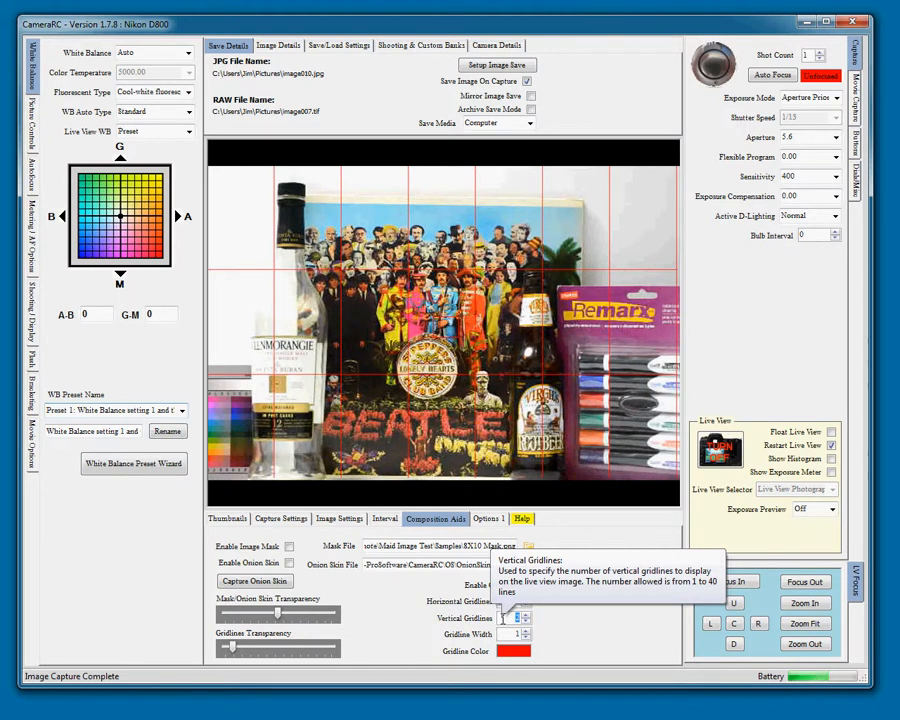
type("0")
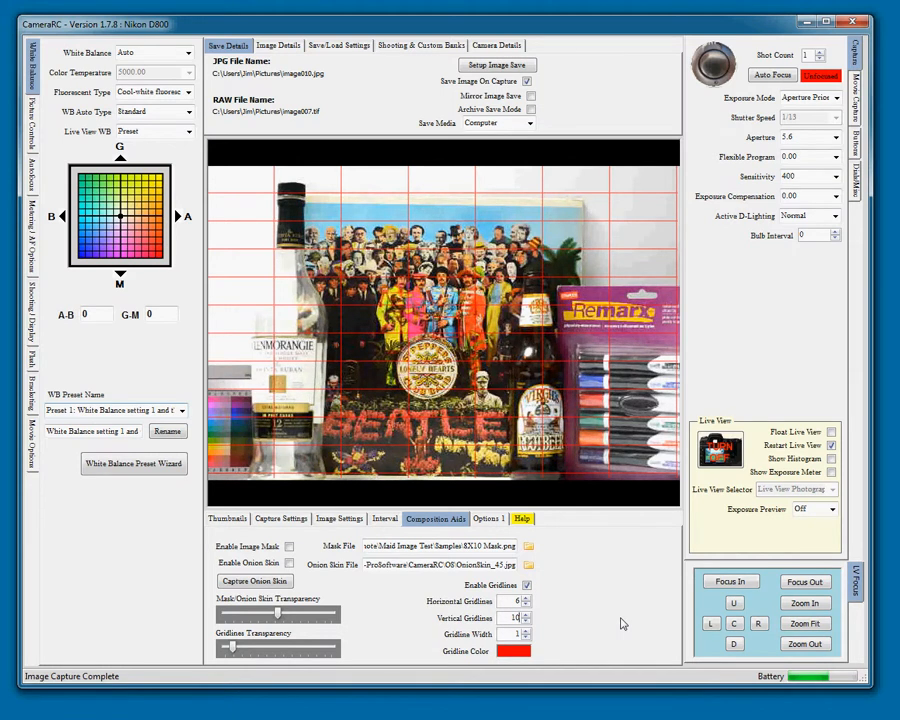
- Set the gridline width to 5 and the gridline color to the dark purple basic color
left_click(527, 630)
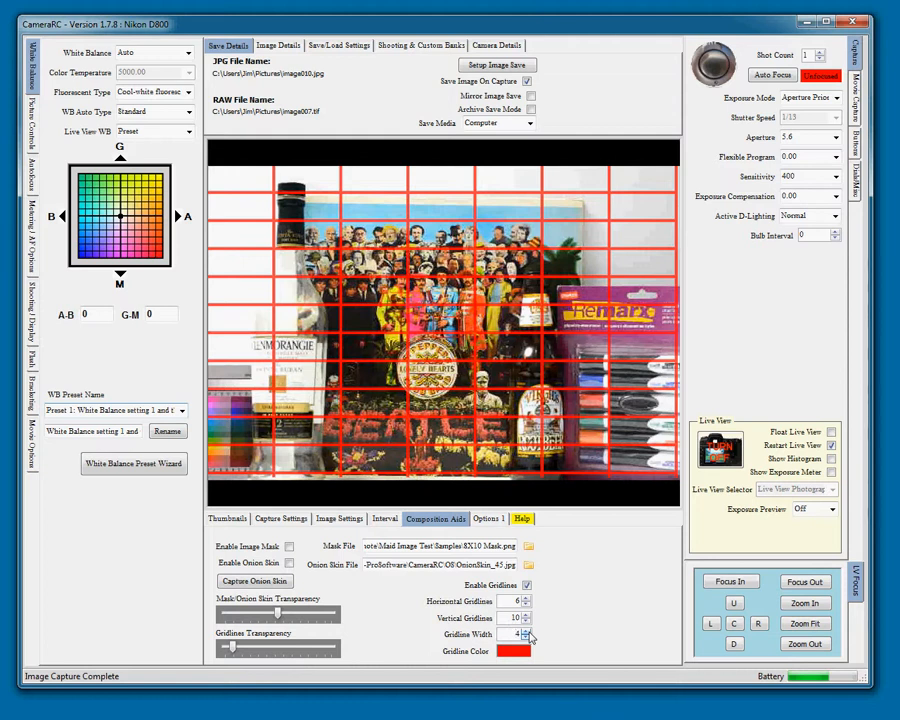
left_click(527, 630)
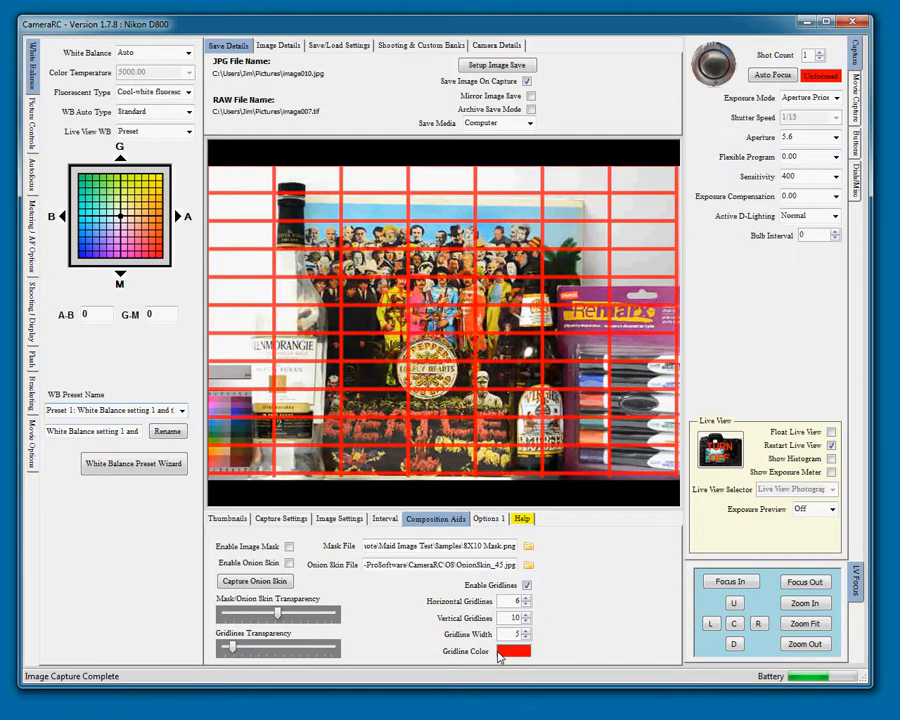
left_click(514, 649)
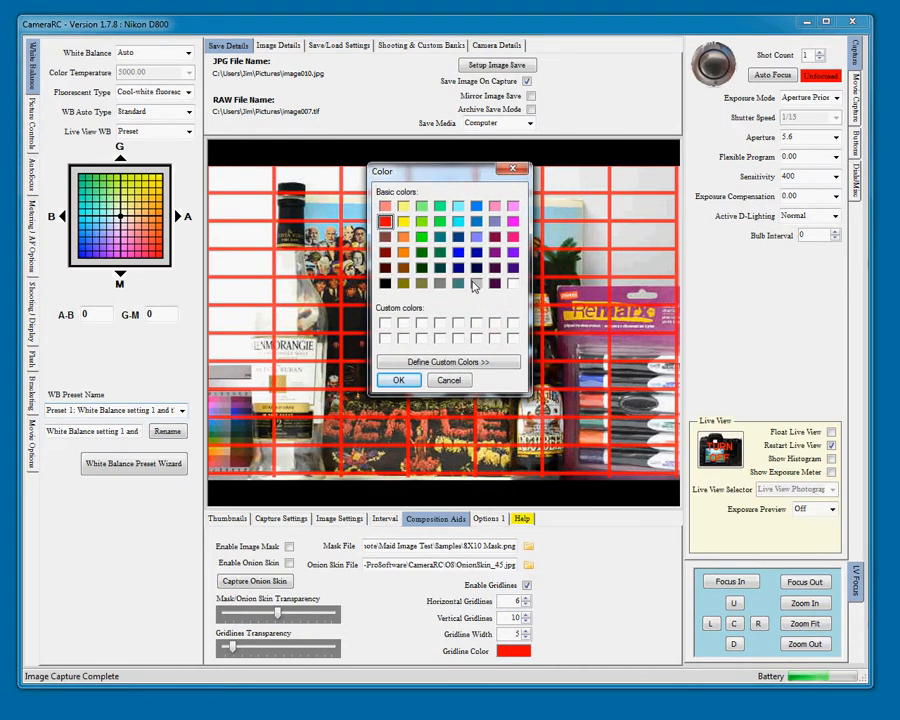
left_click(494, 284)
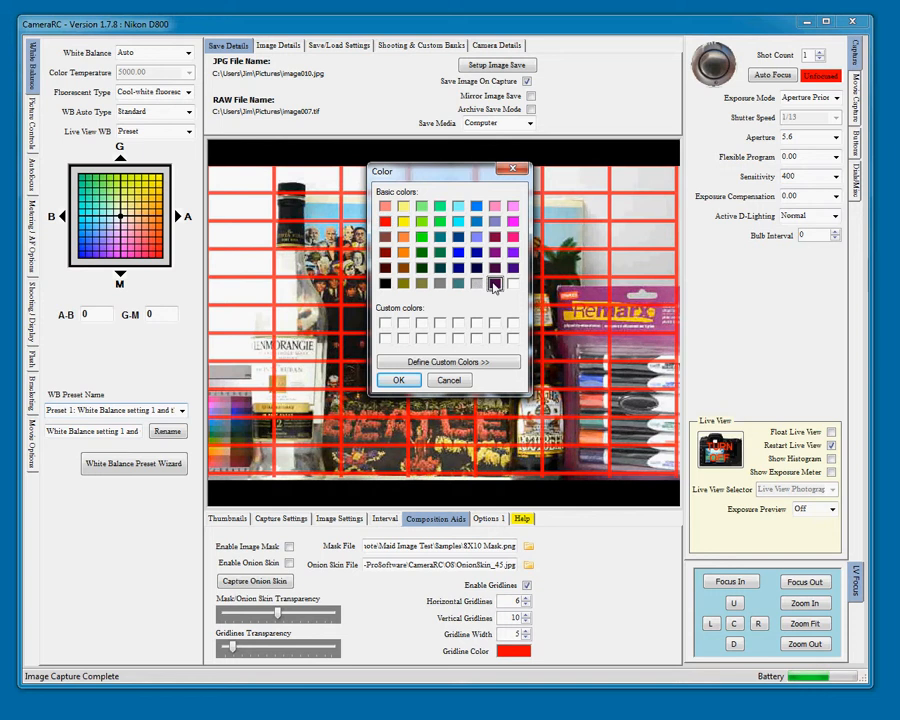
left_click(398, 382)
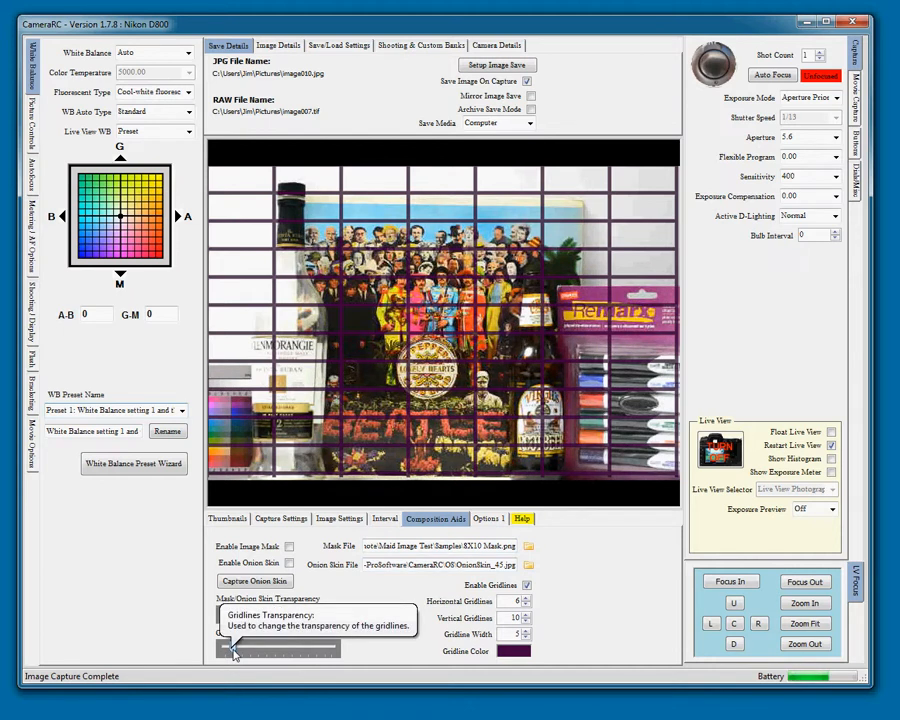
- Vary the gridlines' transparency from maximum through halfway to near the low end, magnifying the live view two levels to compare
left_click_drag(231, 652, 338, 651)
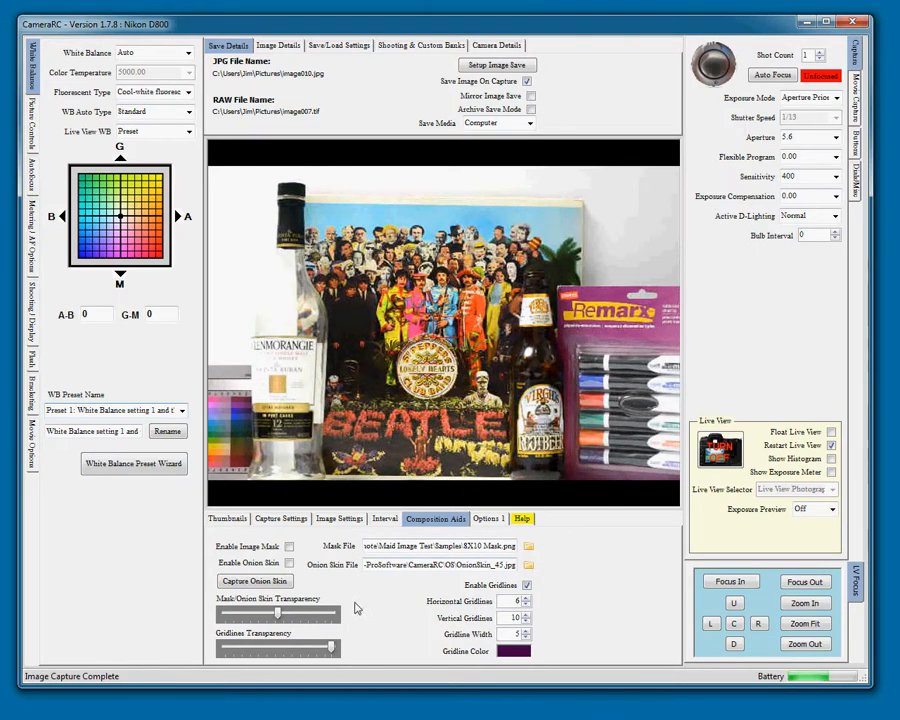
left_click_drag(331, 647, 278, 645)
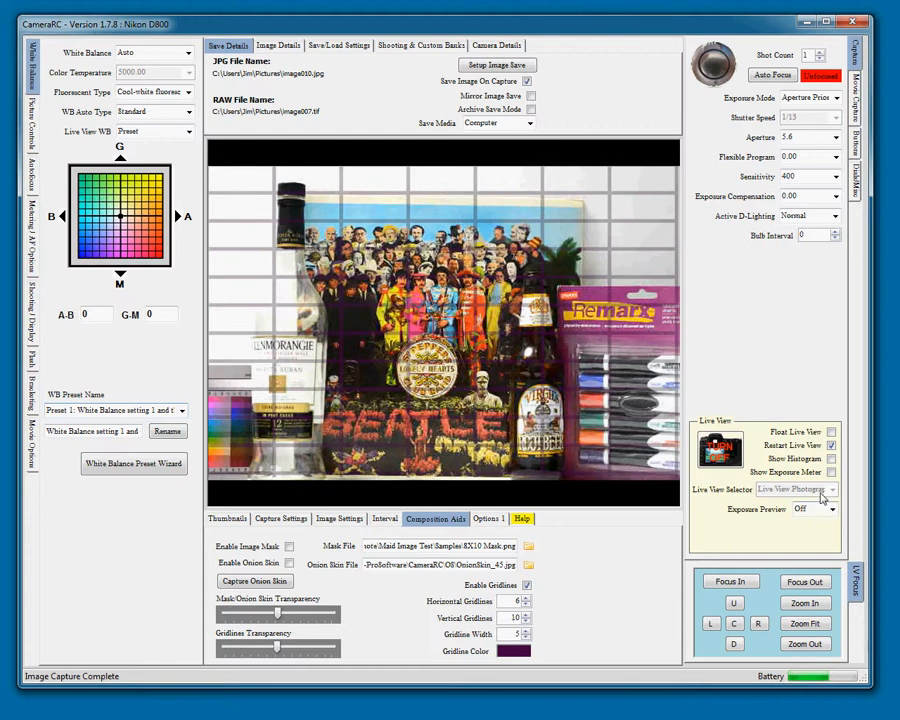
left_click(805, 603)
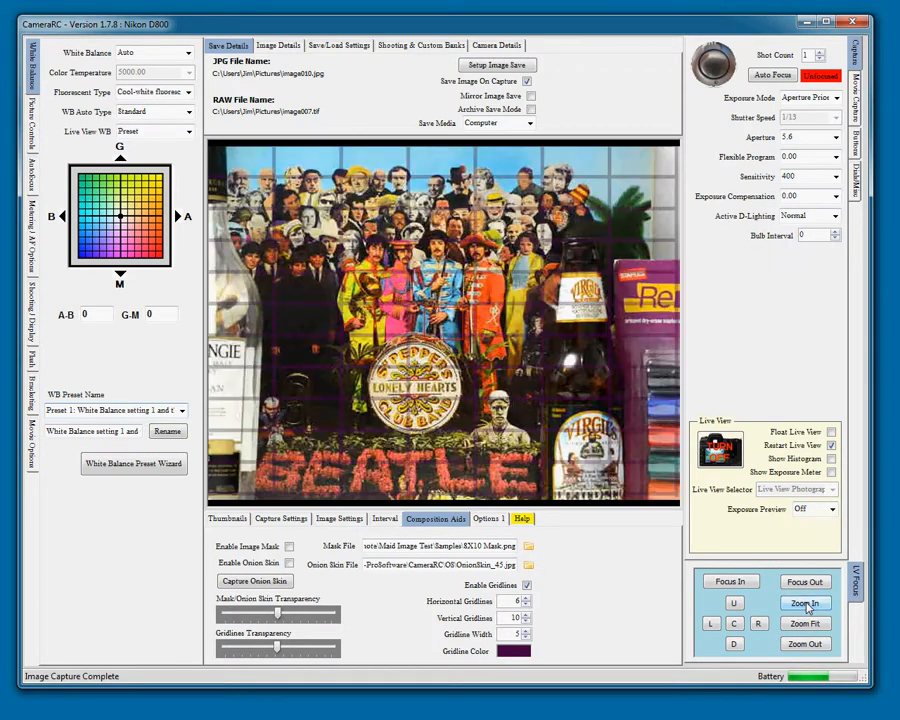
left_click(805, 603)
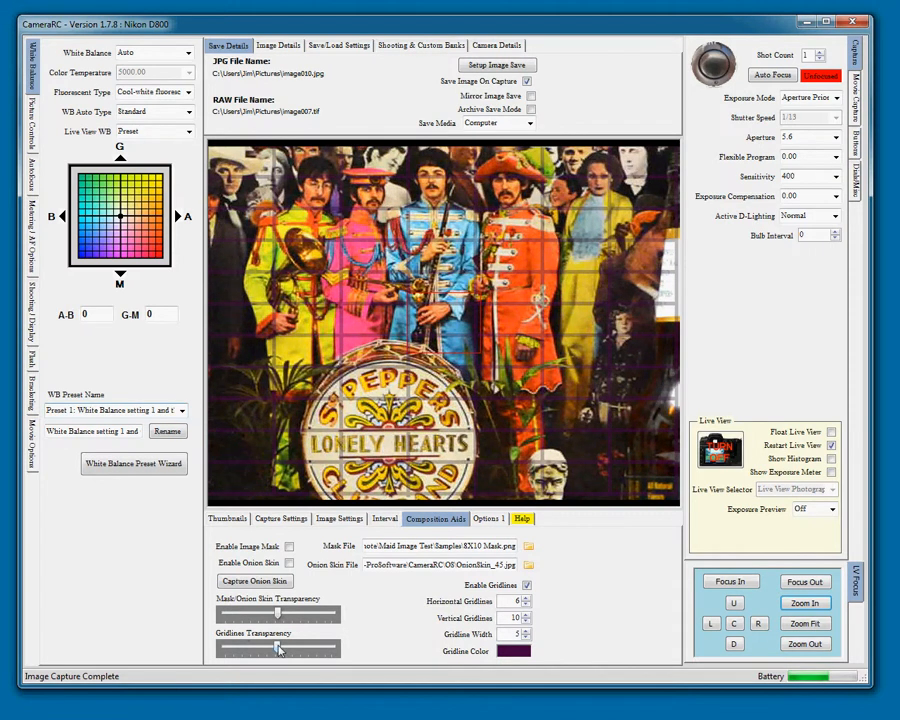
left_click_drag(279, 649, 243, 650)
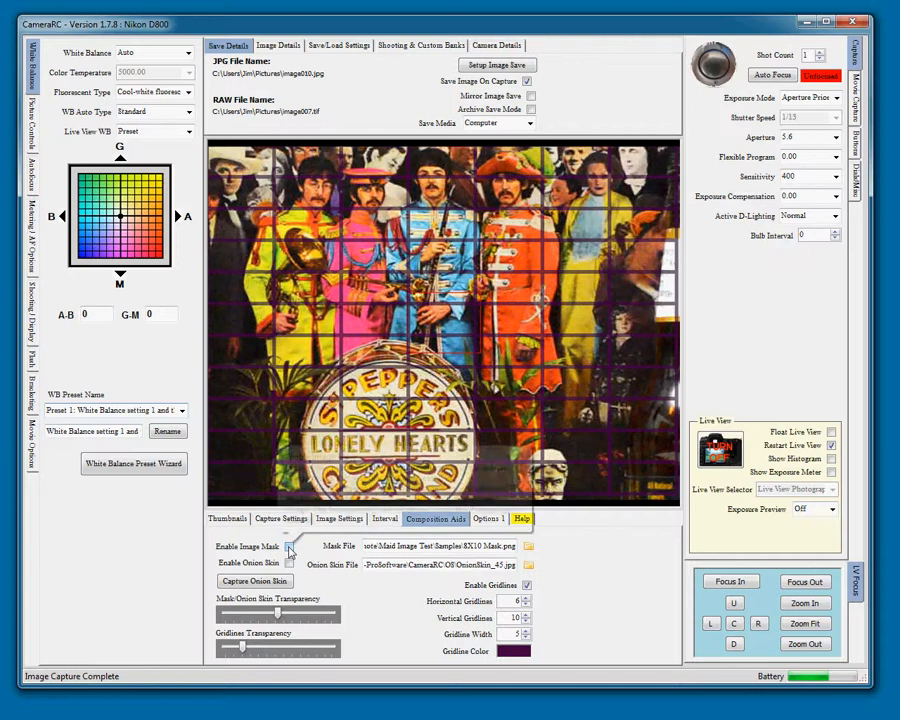
- Enable the image mask along with the gridlines and zoom the live view back out to the full scene
left_click(289, 547)
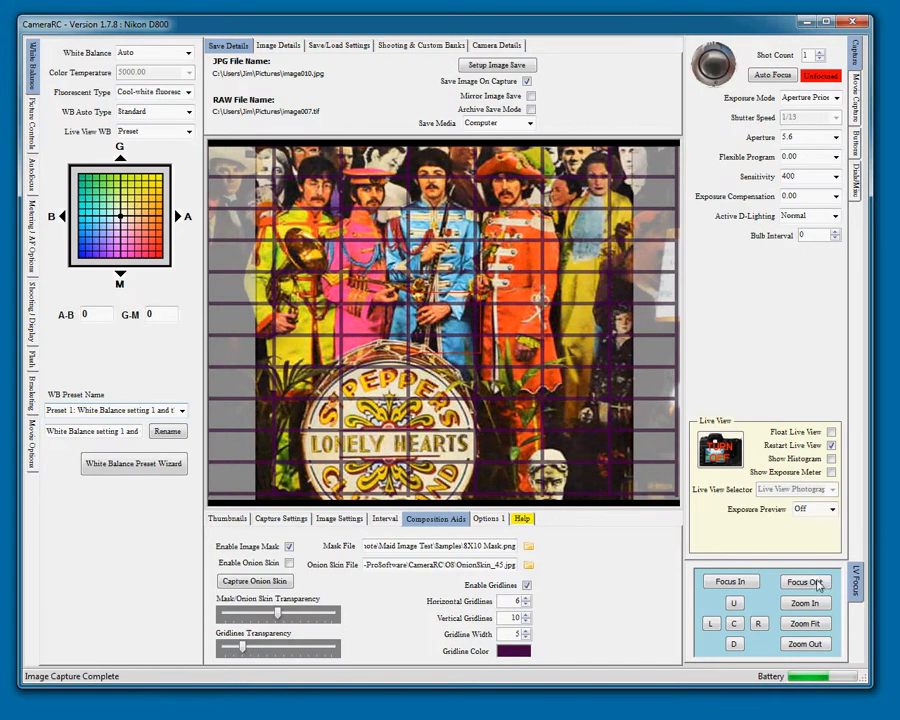
left_click(808, 645)
left_click(808, 645)
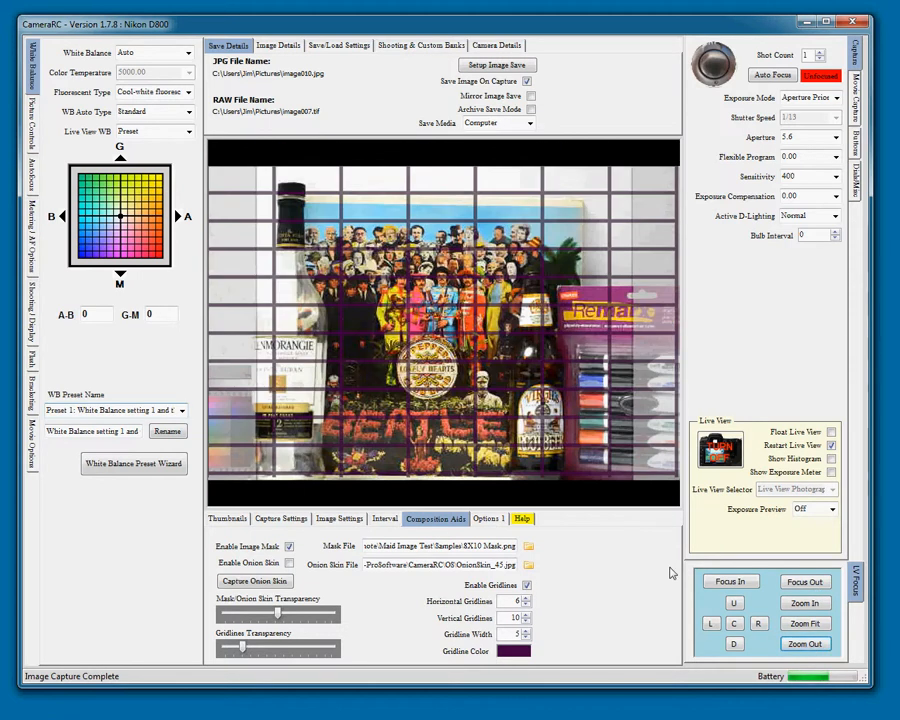